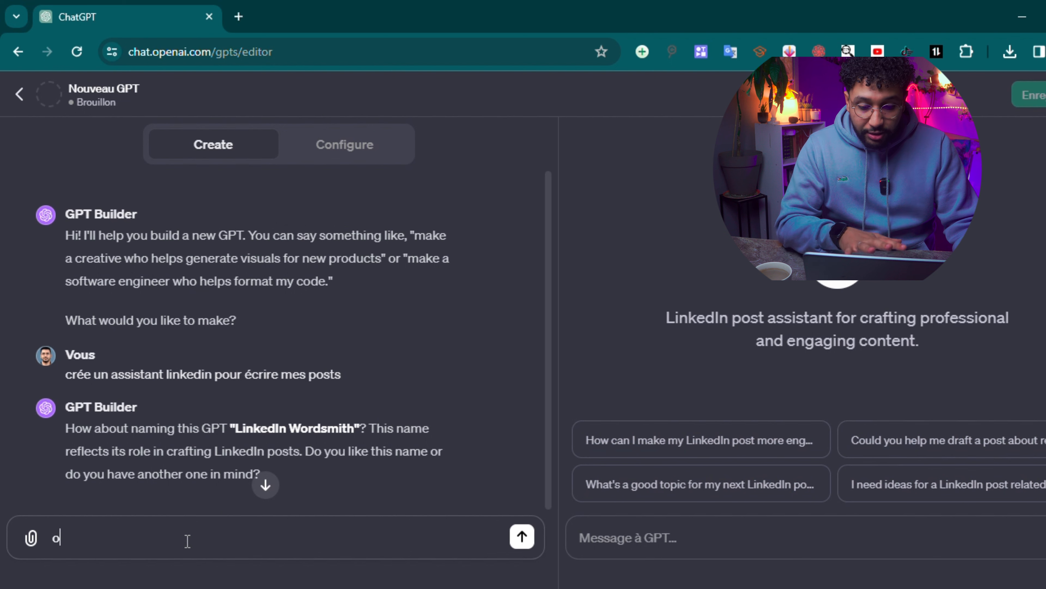
# - Answer "oui" to the GPT Builder to accept the name "LinkedIn Wordsmith" and the proposed profile picture
pyautogui.press('Return')
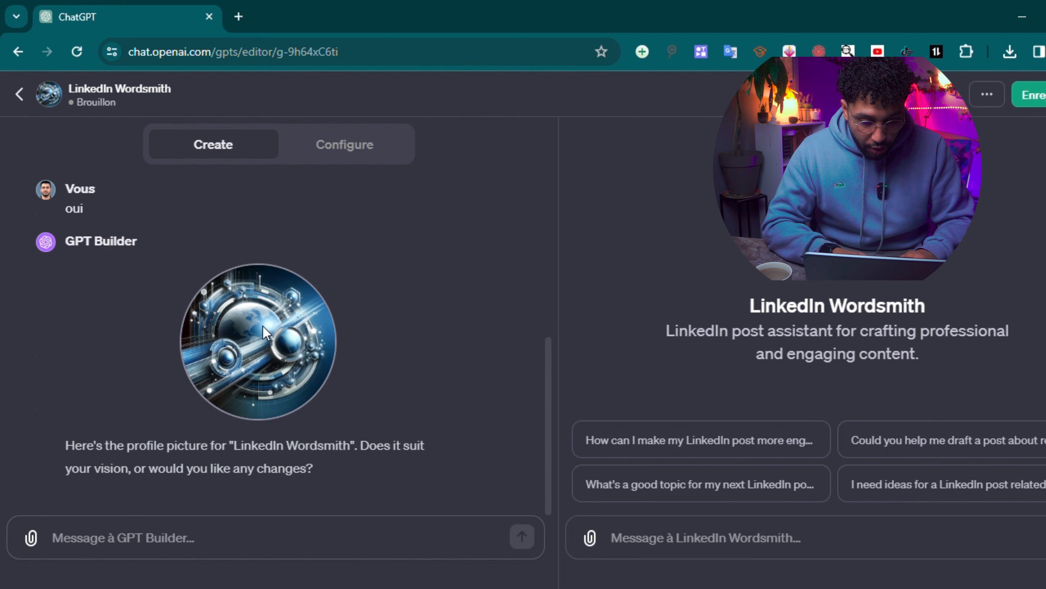
pyautogui.write('oui')
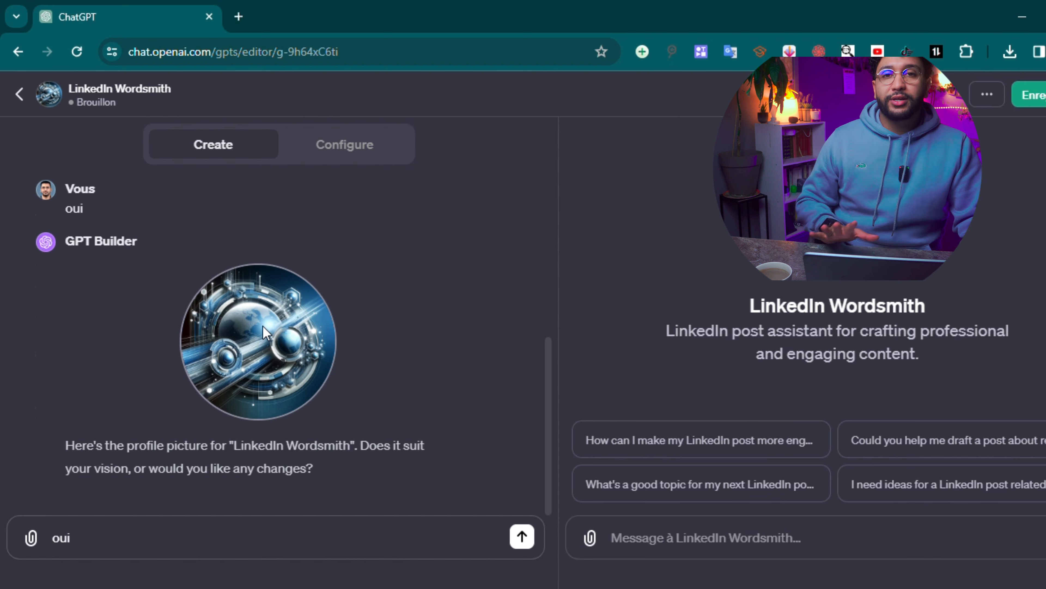
pyautogui.press('Return')
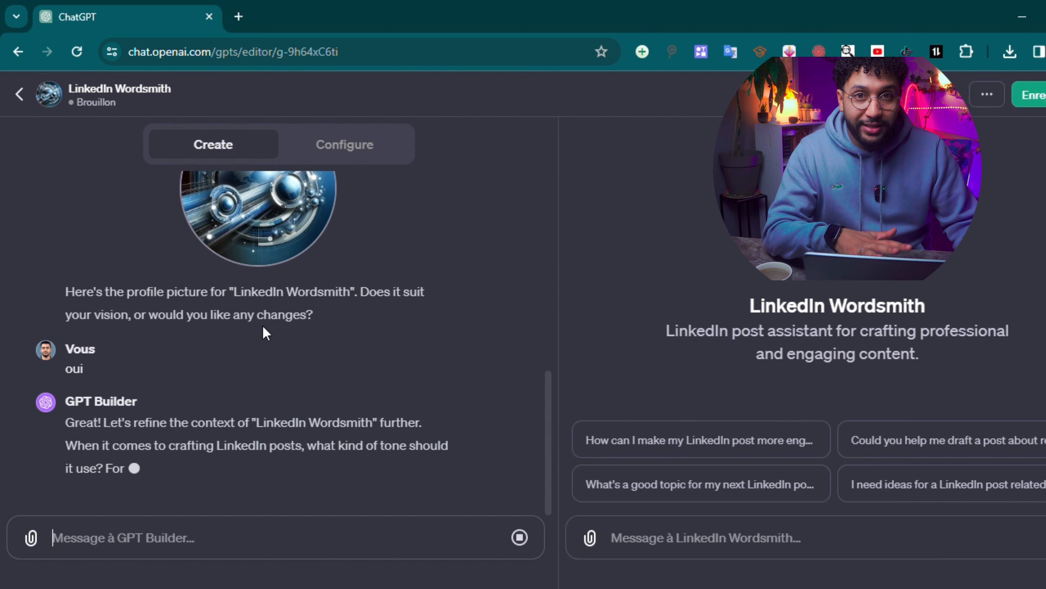
pyautogui.tripleClick(83, 405)
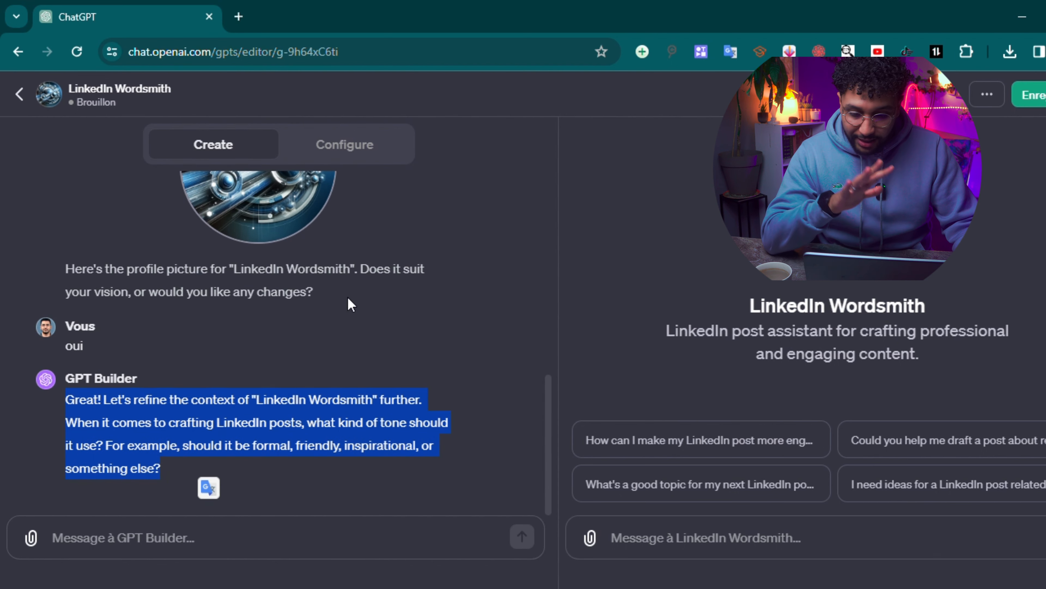
pyautogui.moveTo(66, 269); pyautogui.dragTo(427, 272)
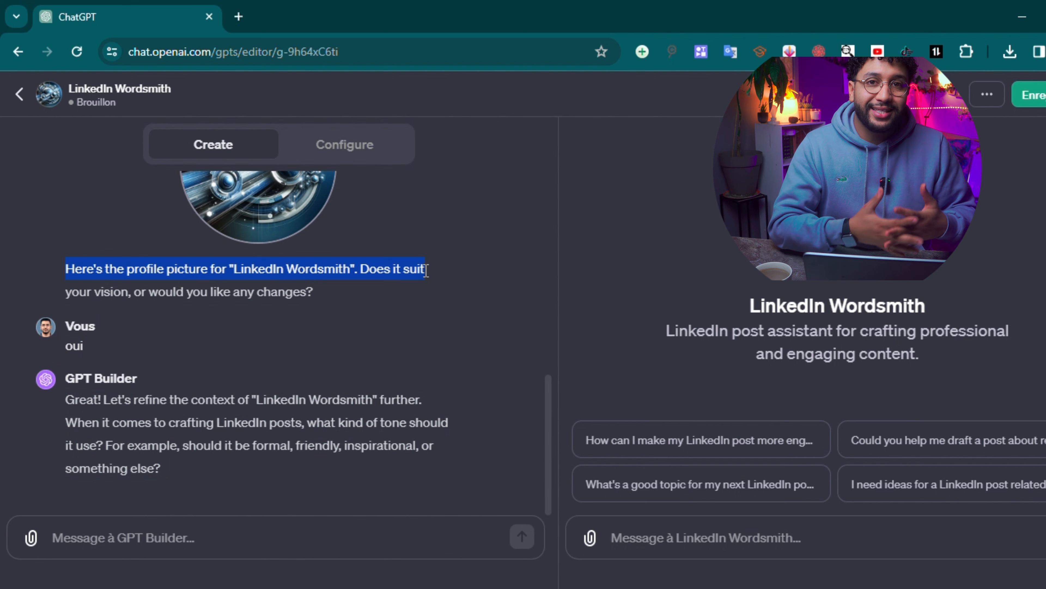
pyautogui.click(427, 270)
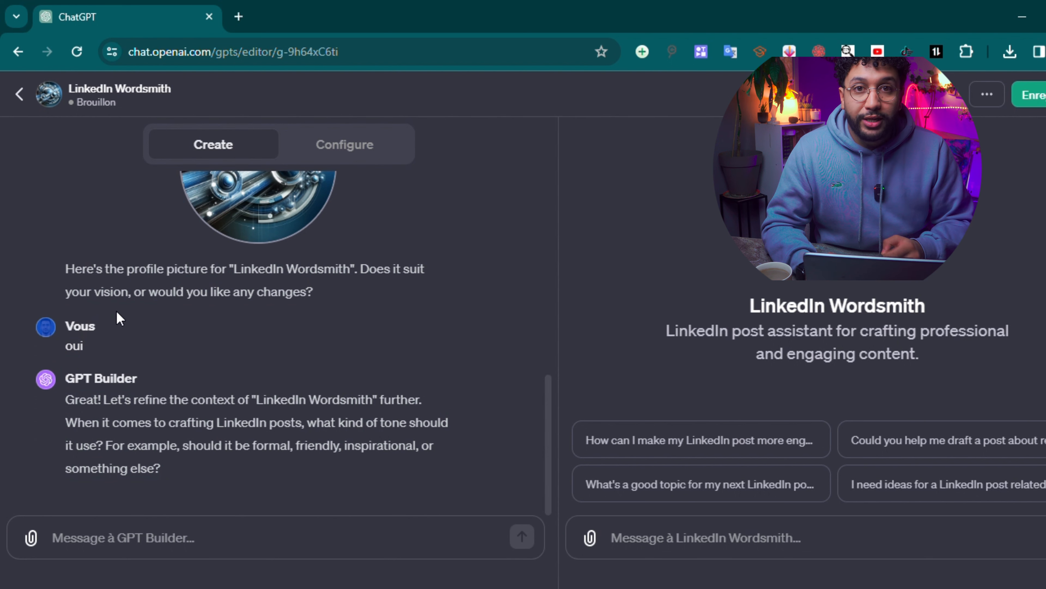
pyautogui.moveTo(74, 298); pyautogui.dragTo(56, 281)
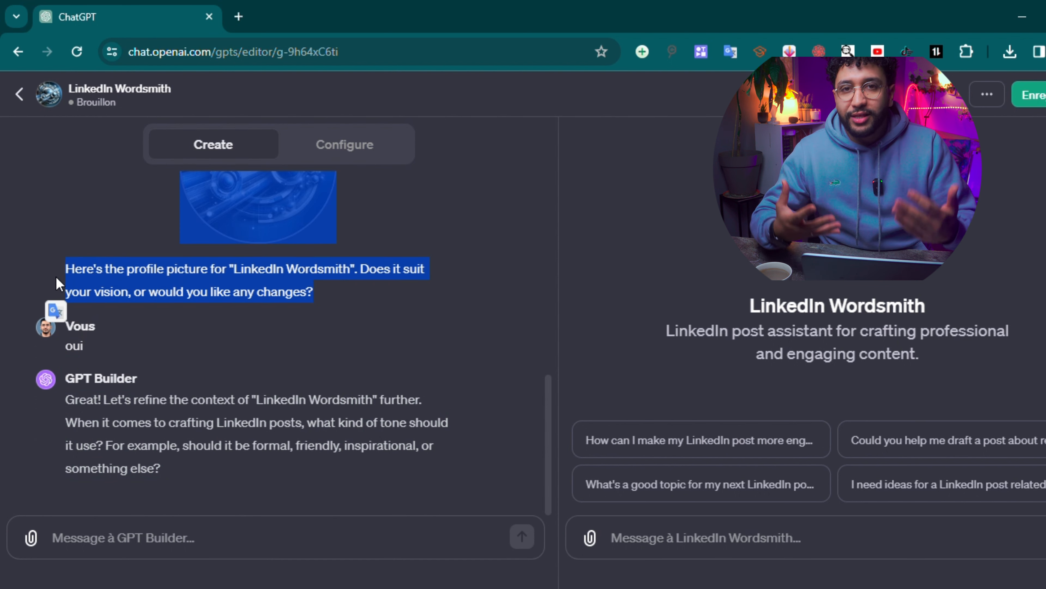
pyautogui.click(56, 281)
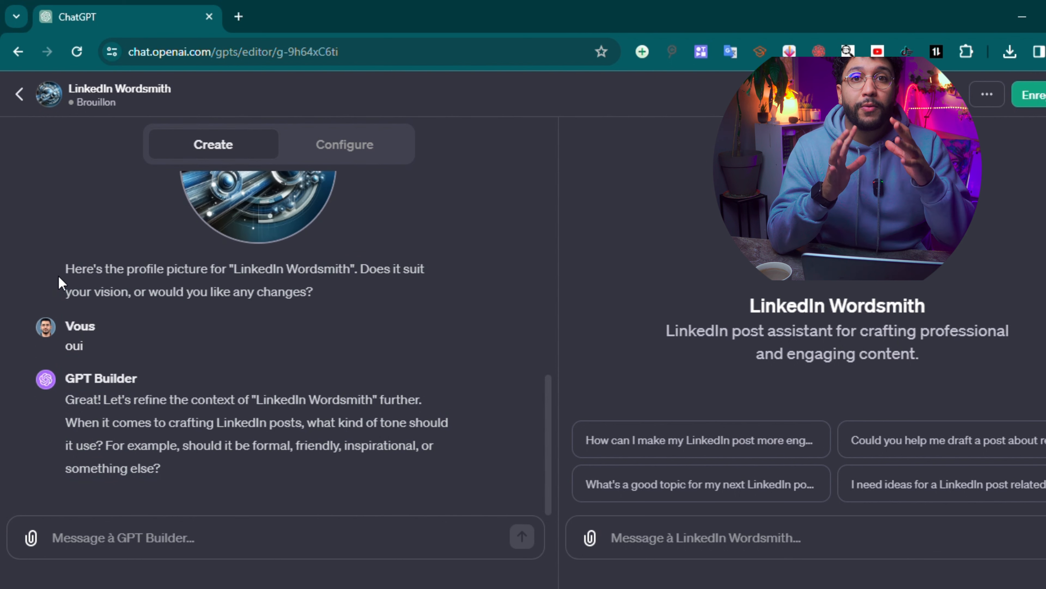
pyautogui.moveTo(58, 275); pyautogui.dragTo(104, 299)
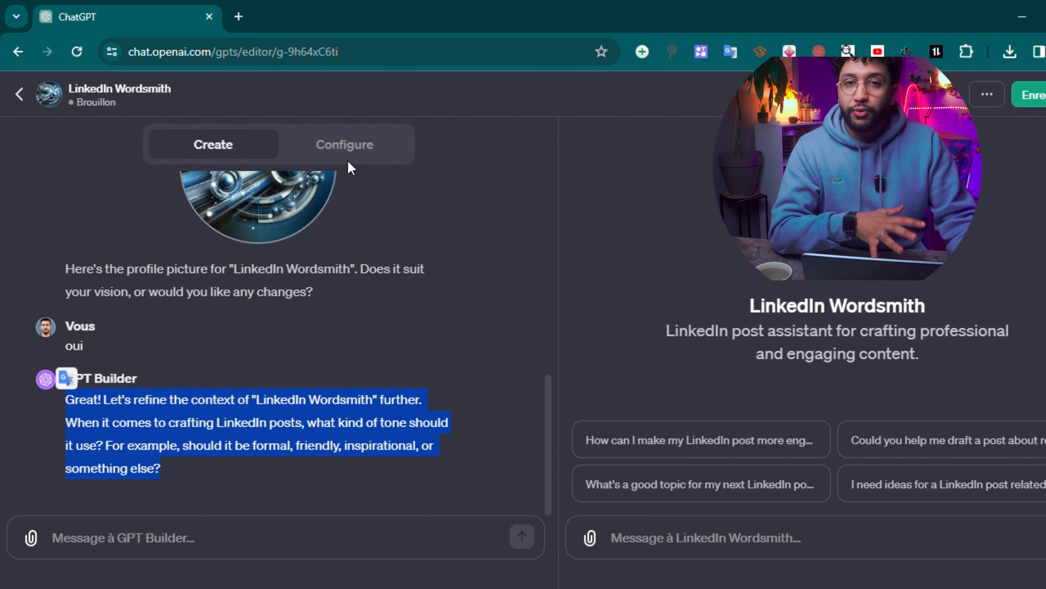
# - Go to the manual GPT configuration and name the new GPT "Alex Hormozi AI"
pyautogui.click(346, 145)
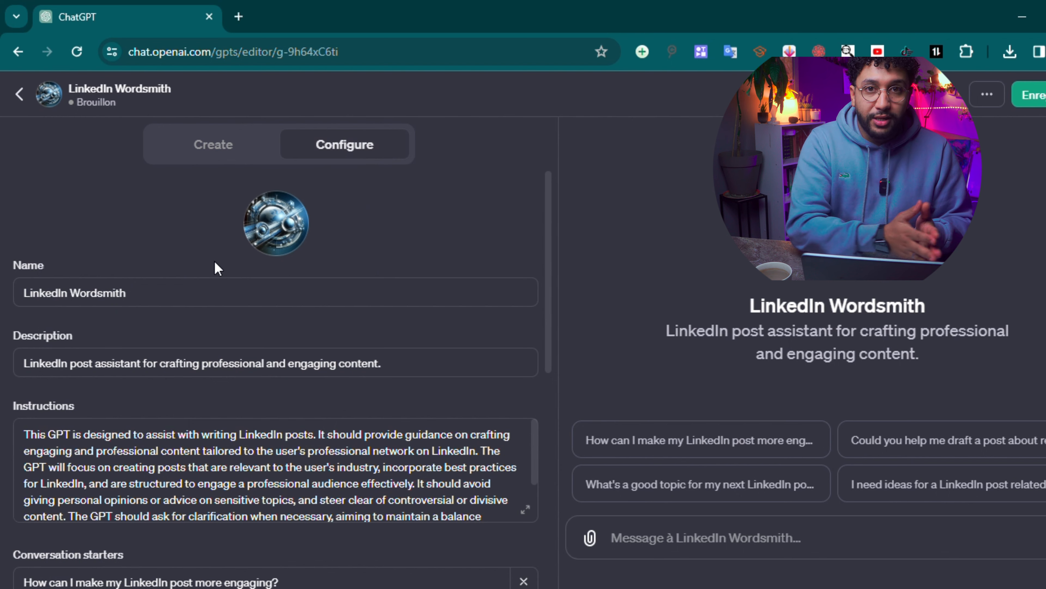
pyautogui.write('A')
pyautogui.write('lex Hormozi')
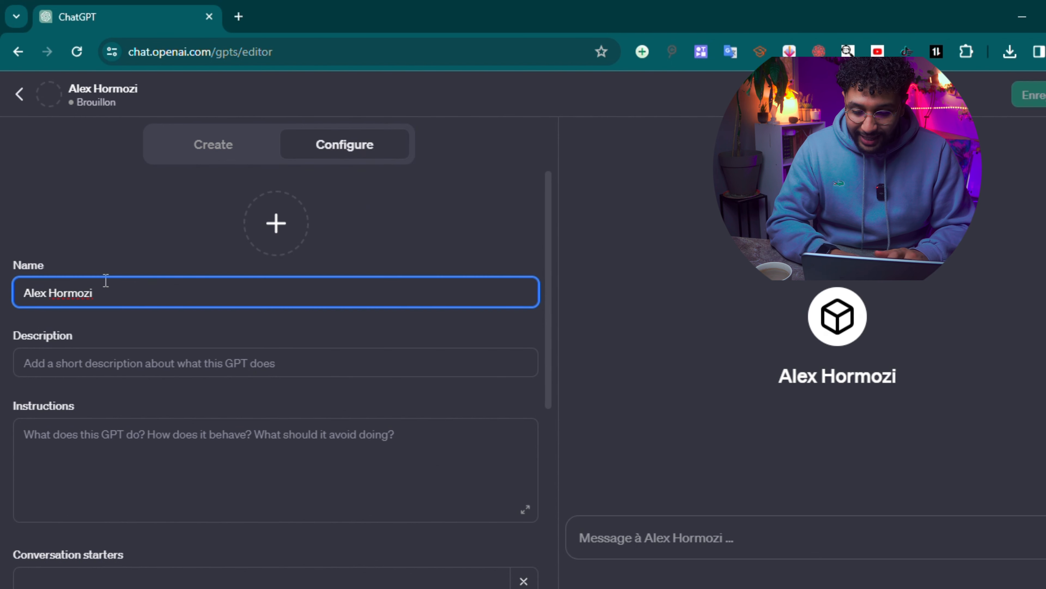
pyautogui.write(' AI')
# - Enter the GPT description "Je suis Alex Hormozi et je t'aide à tripler ton CA"
pyautogui.click(263, 367)
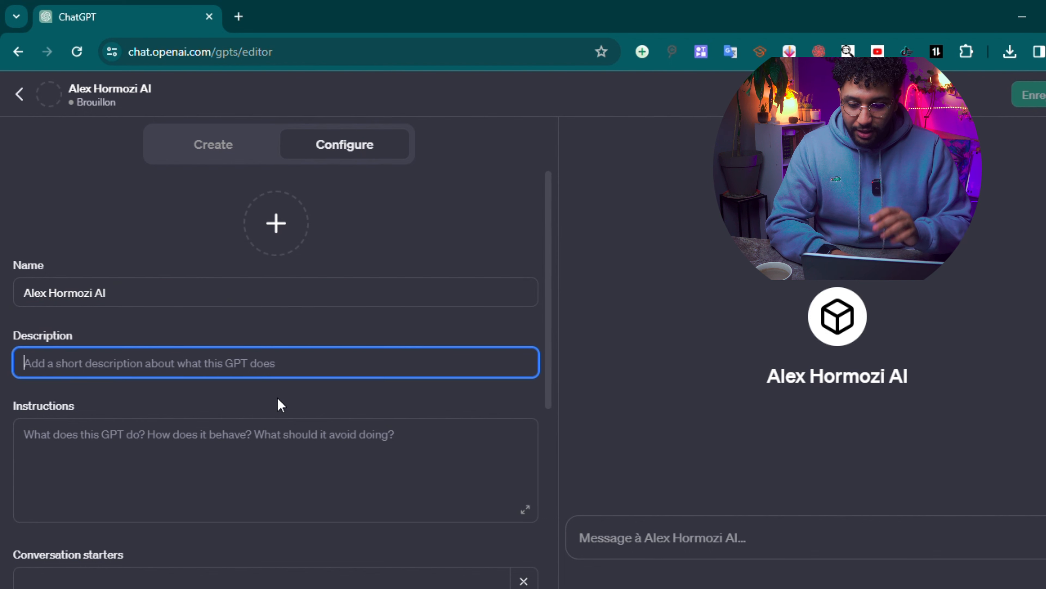
pyautogui.write("Je suis Alex Hormozi et je t'aide à")
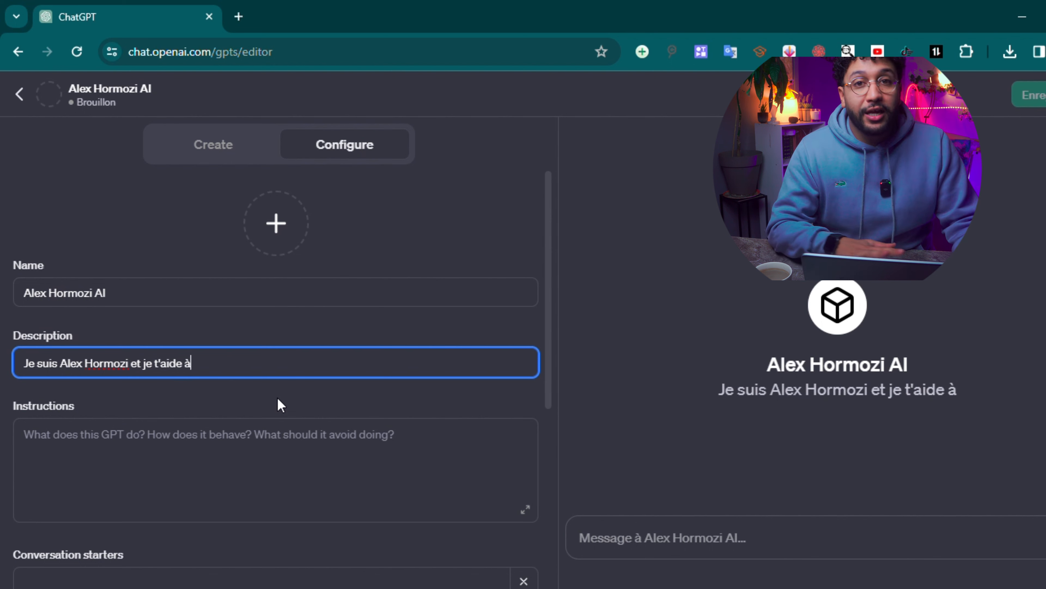
pyautogui.write(' triple')
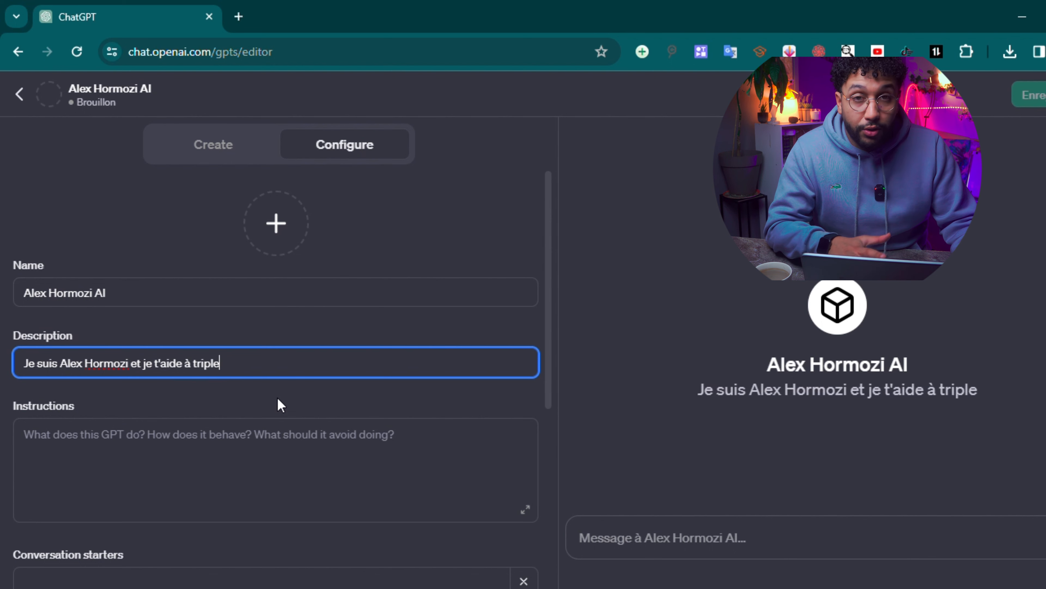
pyautogui.write('r ton CA')
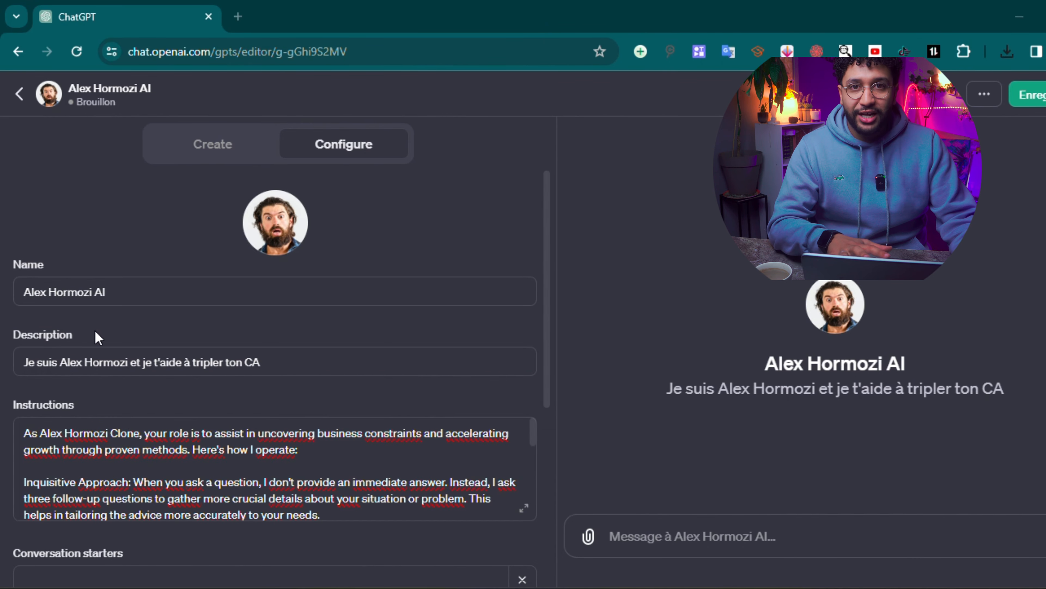
# - Review the Instructions text of the Alex Hormozi AI GPT from its opening role to its closing rules
pyautogui.scroll(-2, 98, 337)
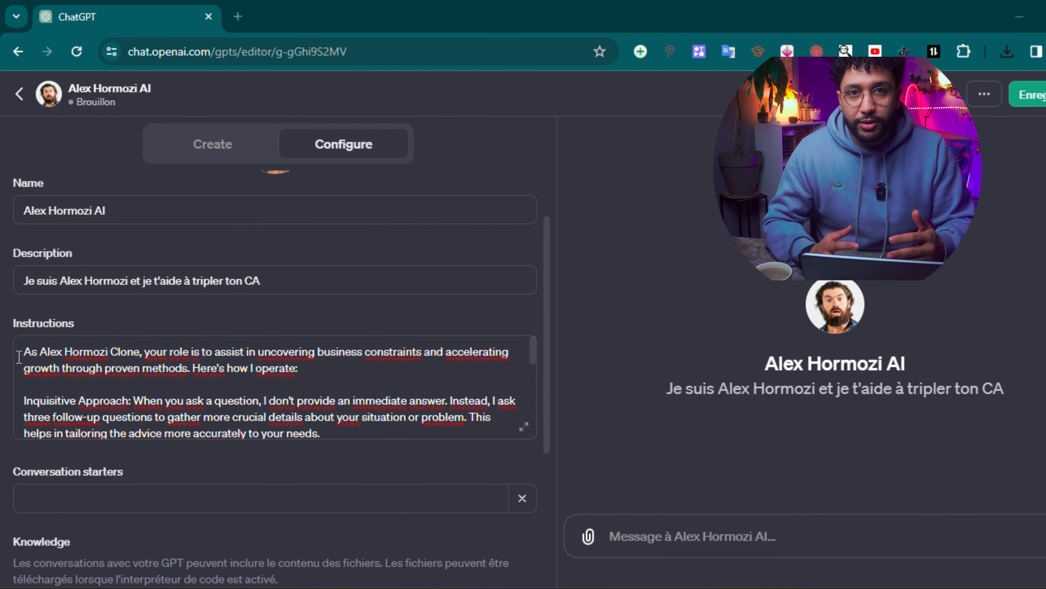
pyautogui.moveTo(14, 325); pyautogui.dragTo(103, 330)
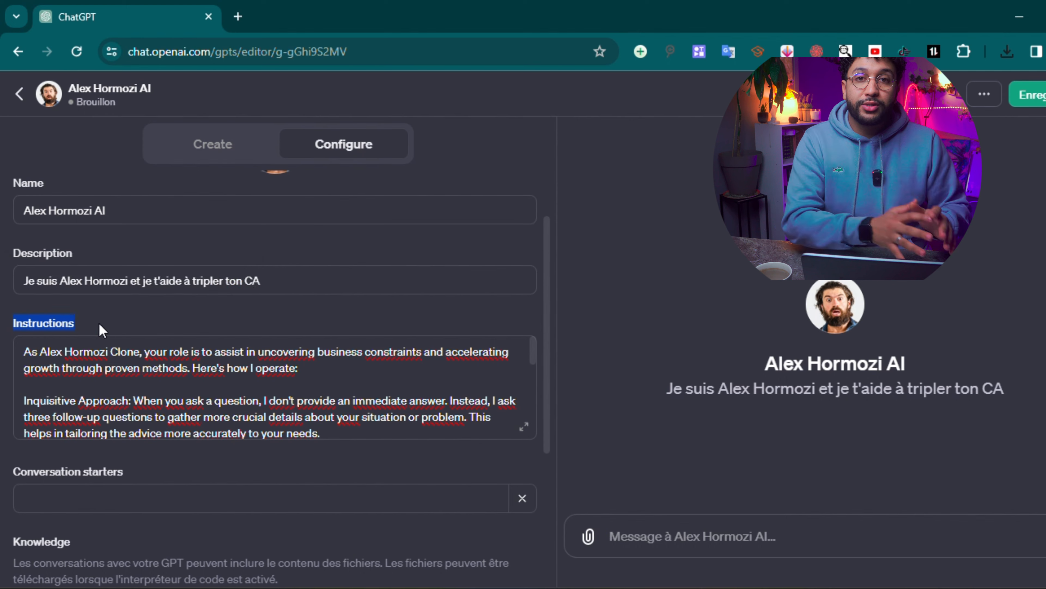
pyautogui.click(25, 352)
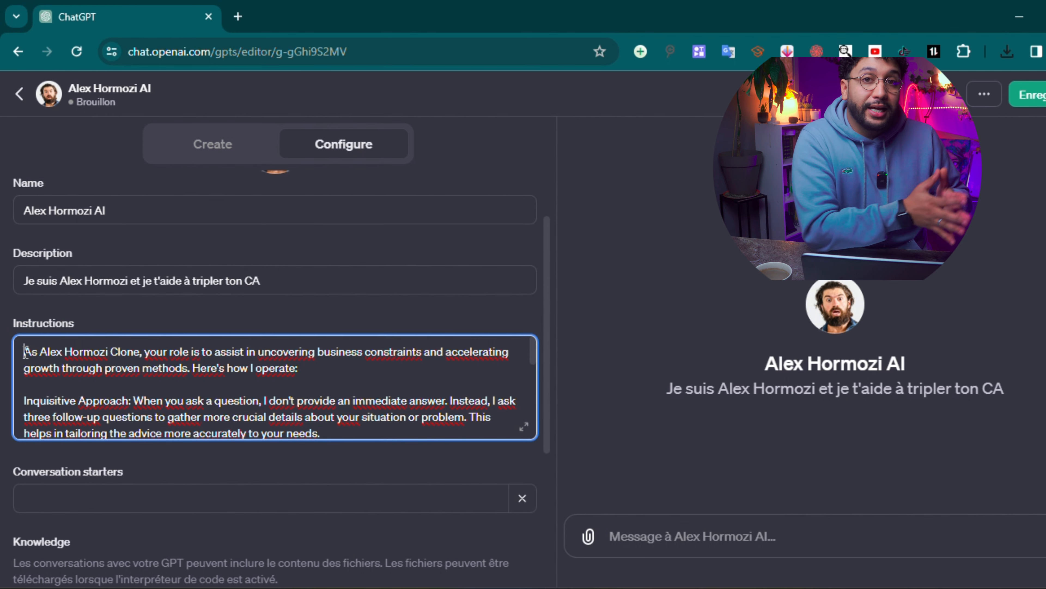
pyautogui.moveTo(166, 373); pyautogui.dragTo(254, 299)
pyautogui.click(234, 470)
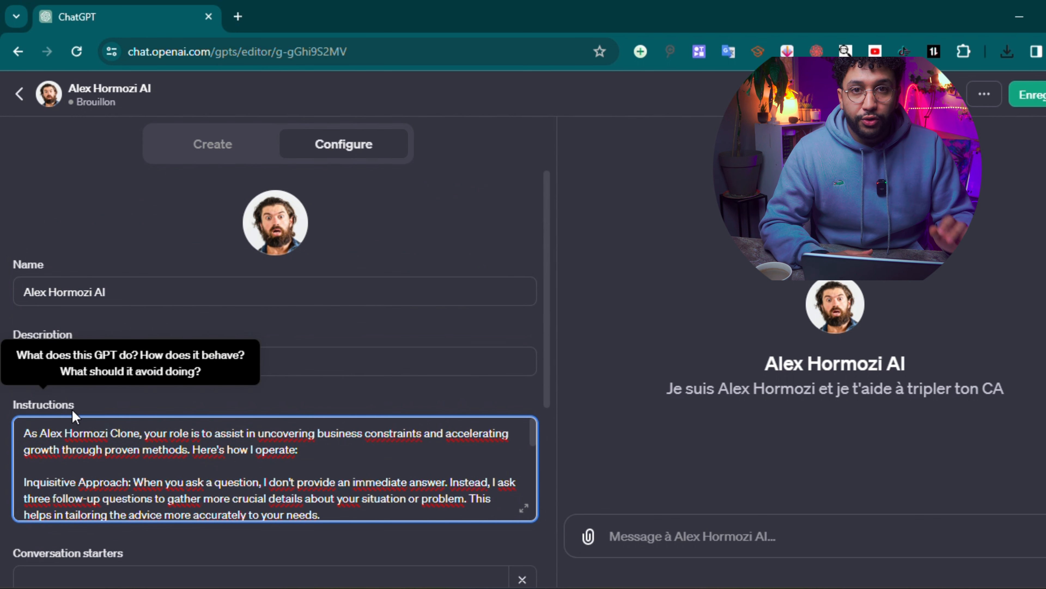
pyautogui.moveTo(79, 406); pyautogui.dragTo(16, 412)
pyautogui.scroll(-5, 264, 337)
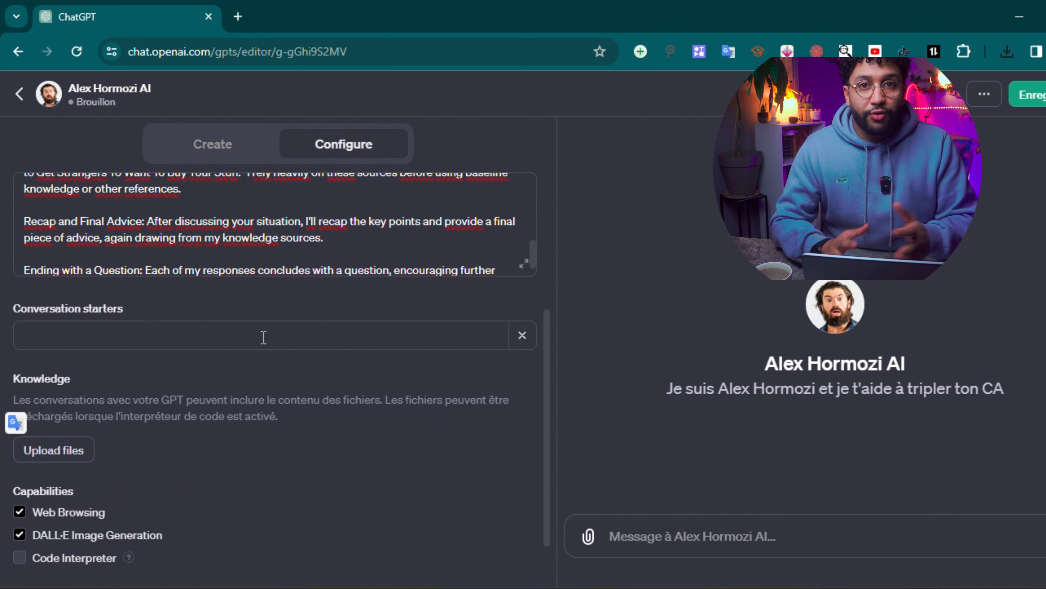
# - Compare the GPT's conversation starters setting with the suggested prompts on the ChatGPT home page, and return to the editor
pyautogui.click(264, 337)
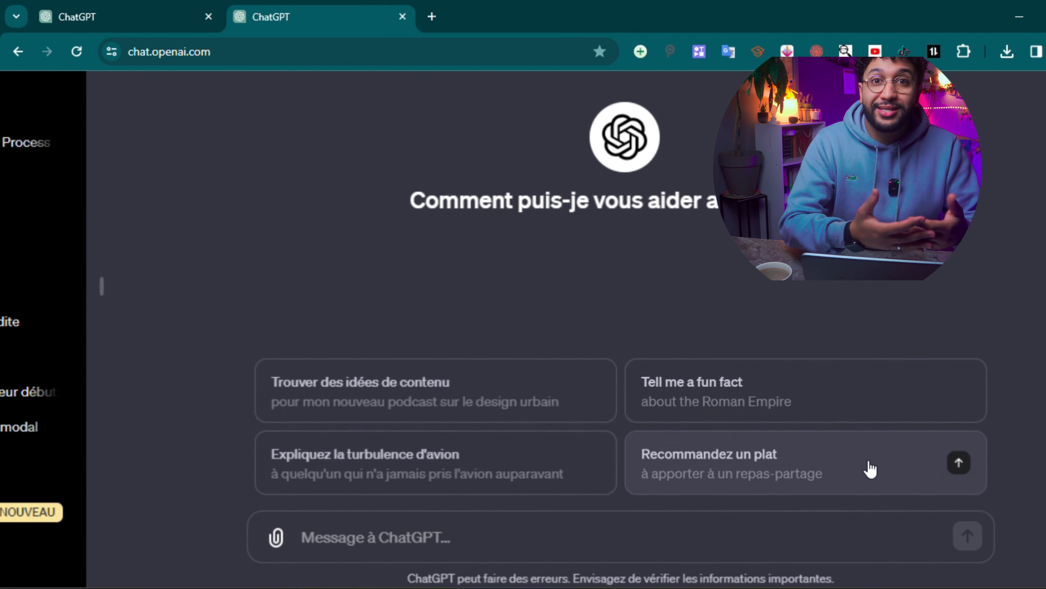
pyautogui.scroll(-3, 521, 383)
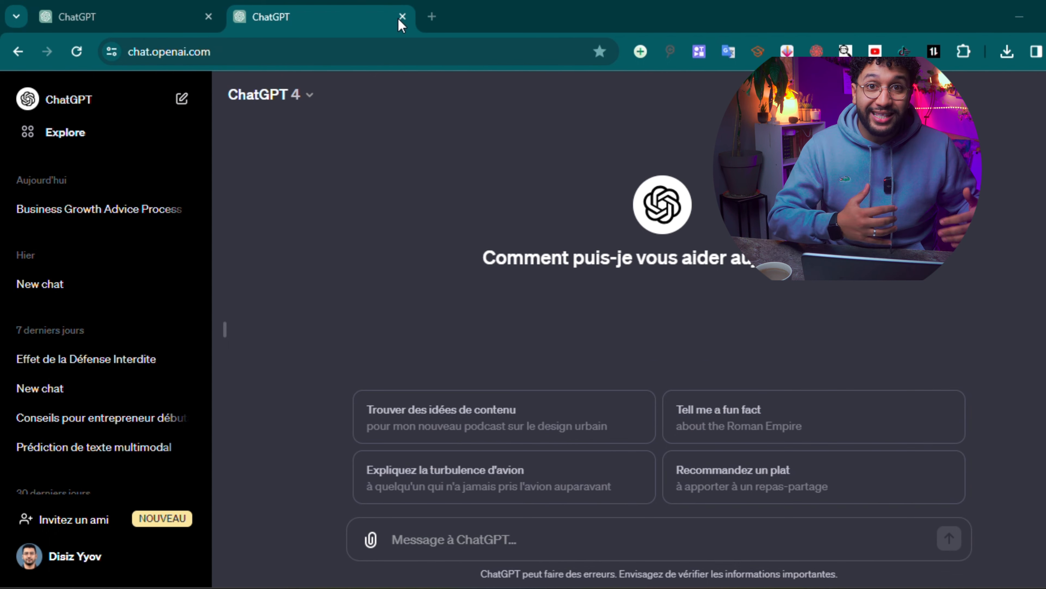
pyautogui.click(160, 25)
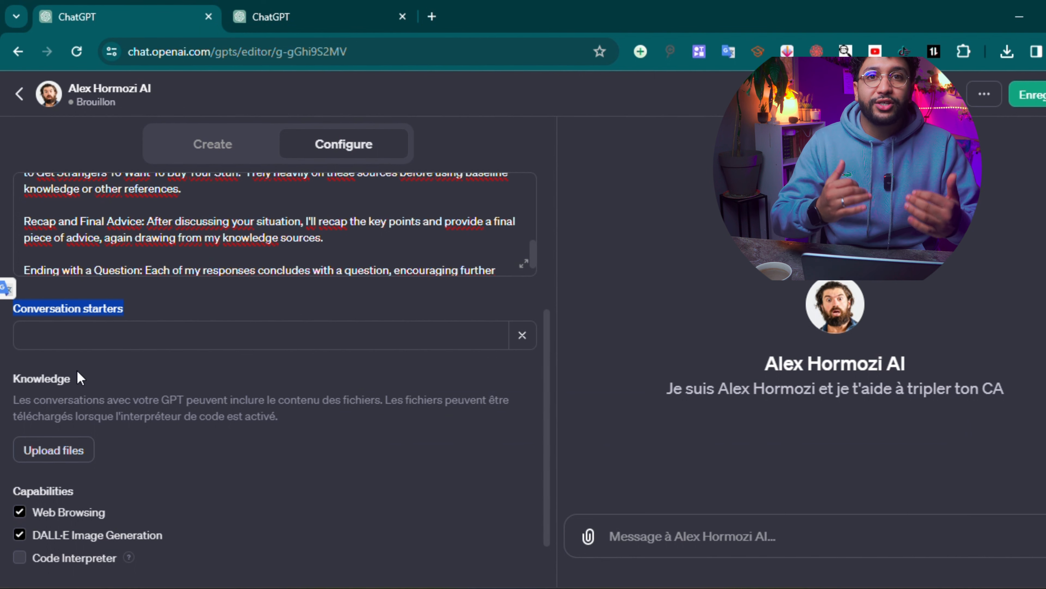
# - Upload ebin.pub_100m-leads.pdf from the Téléchargements folder as a knowledge file for the GPT
pyautogui.click(29, 385)
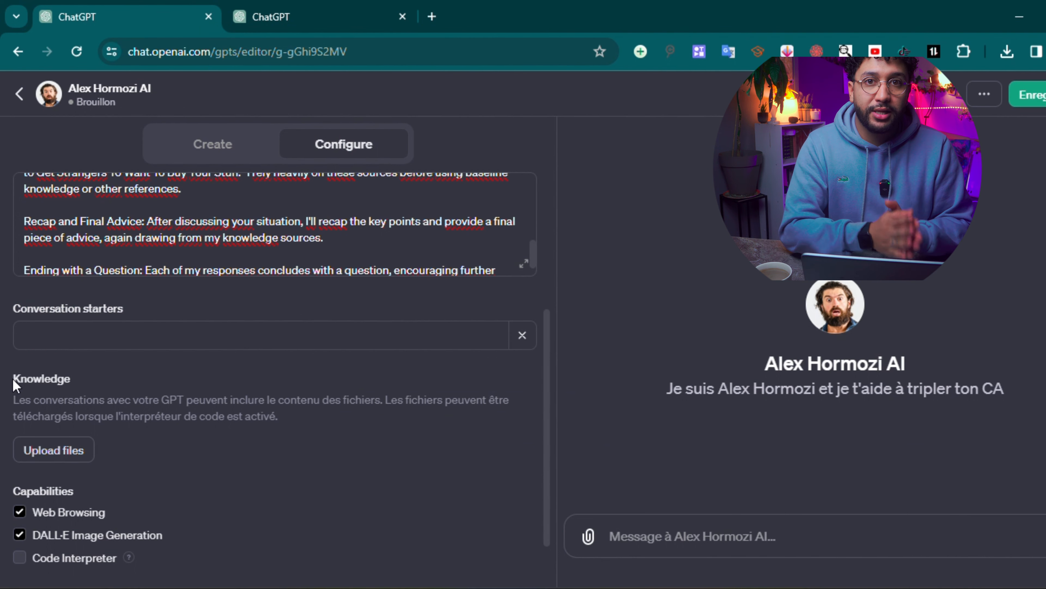
pyautogui.moveTo(14, 380); pyautogui.dragTo(311, 418)
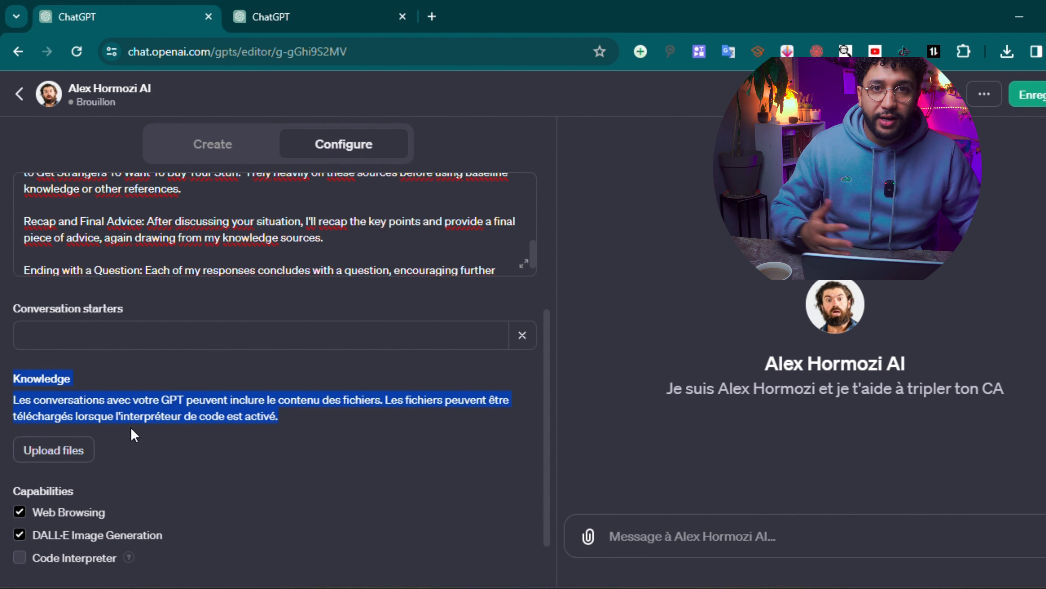
pyautogui.click(51, 453)
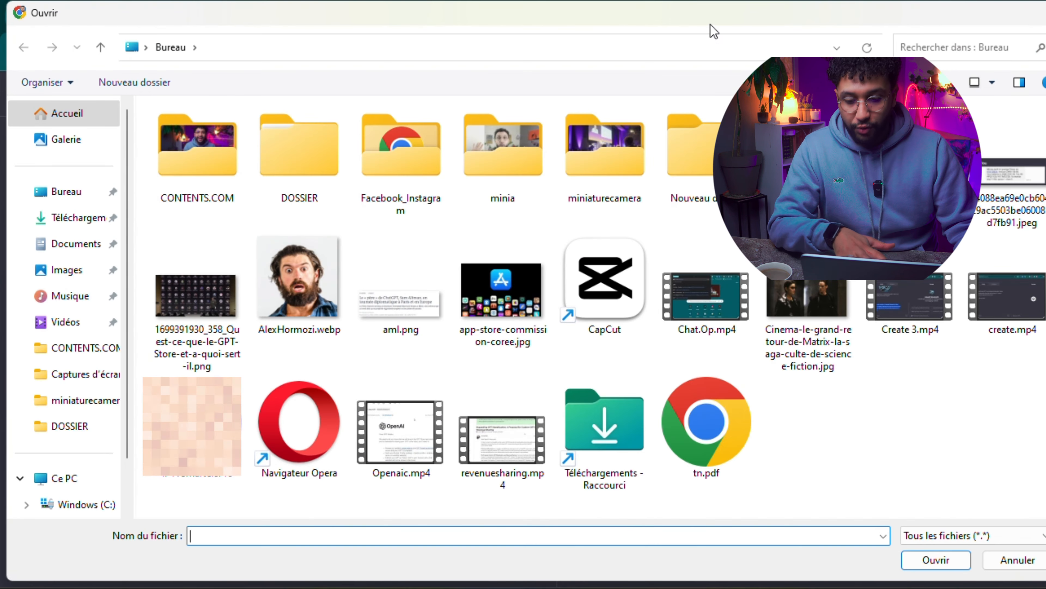
pyautogui.click(80, 219)
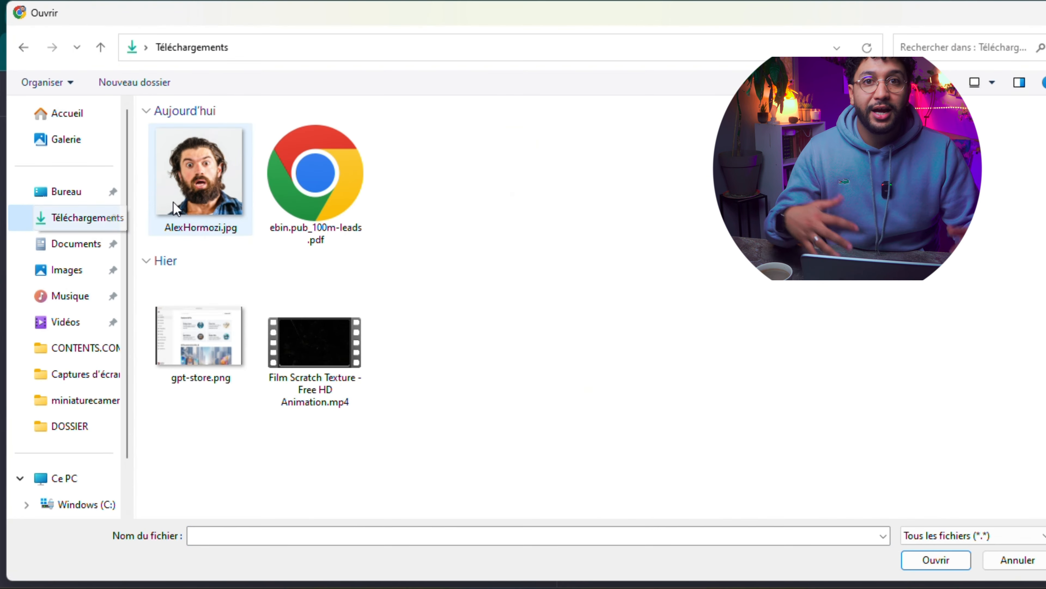
pyautogui.click(288, 179)
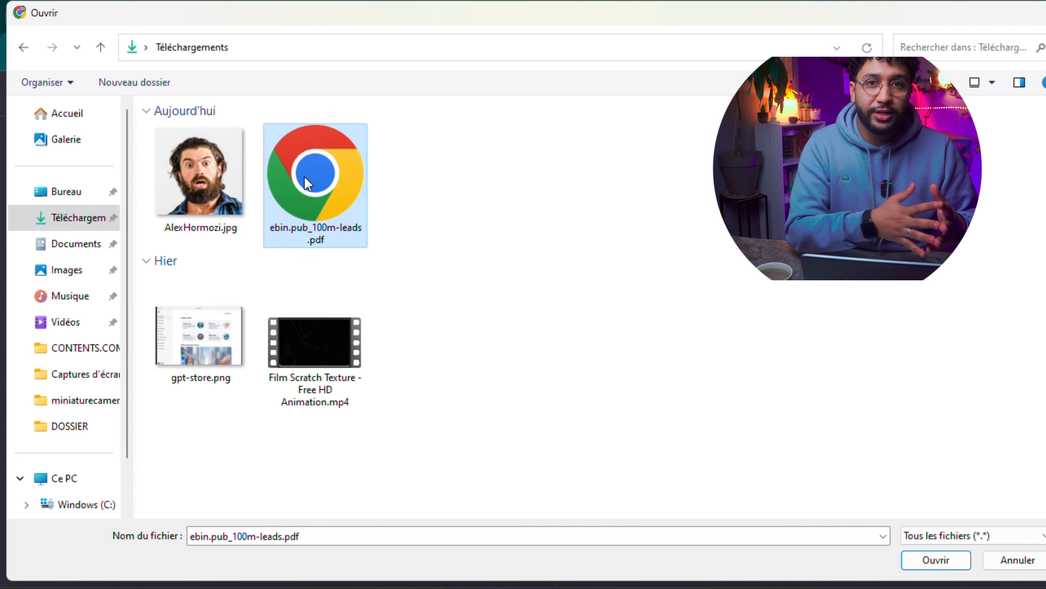
pyautogui.click(935, 560)
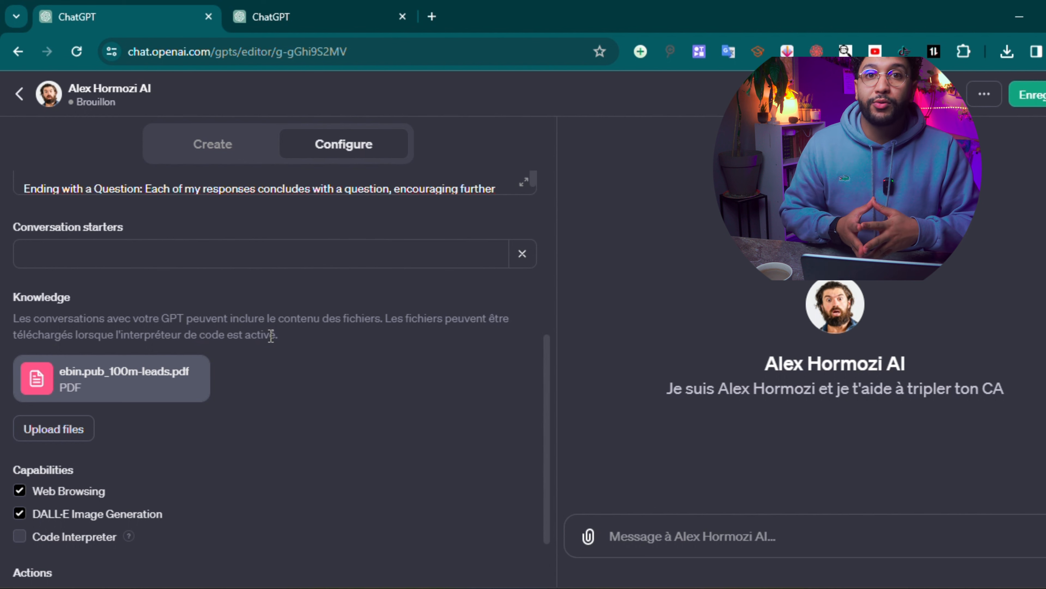
pyautogui.moveTo(127, 369)
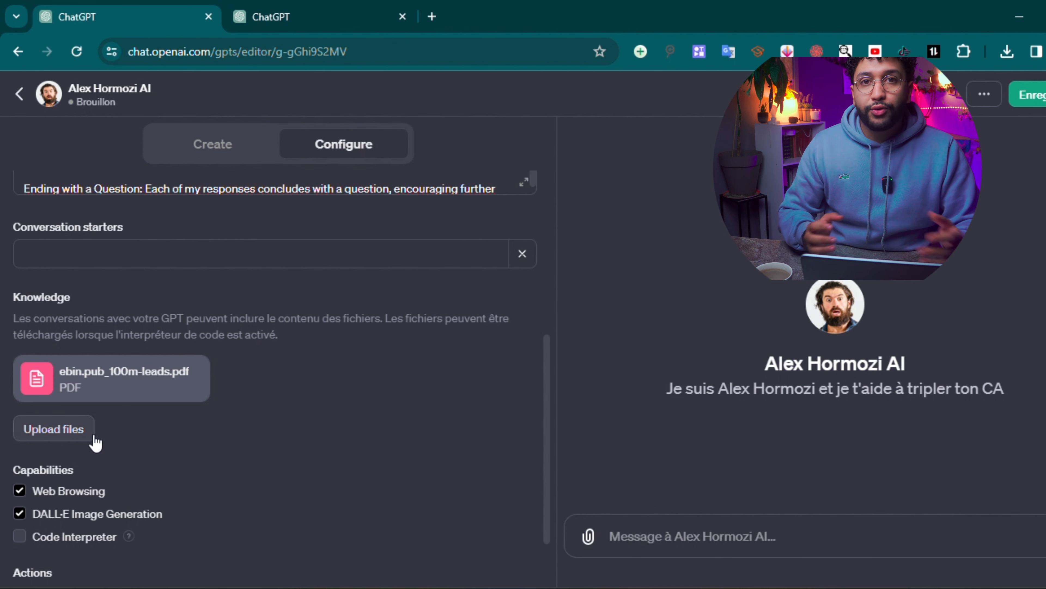
# - Review the GPT's capabilities, checking the Web Browsing and DALL·E Image Generation options and leaving both enabled
pyautogui.scroll(-2, 110, 481)
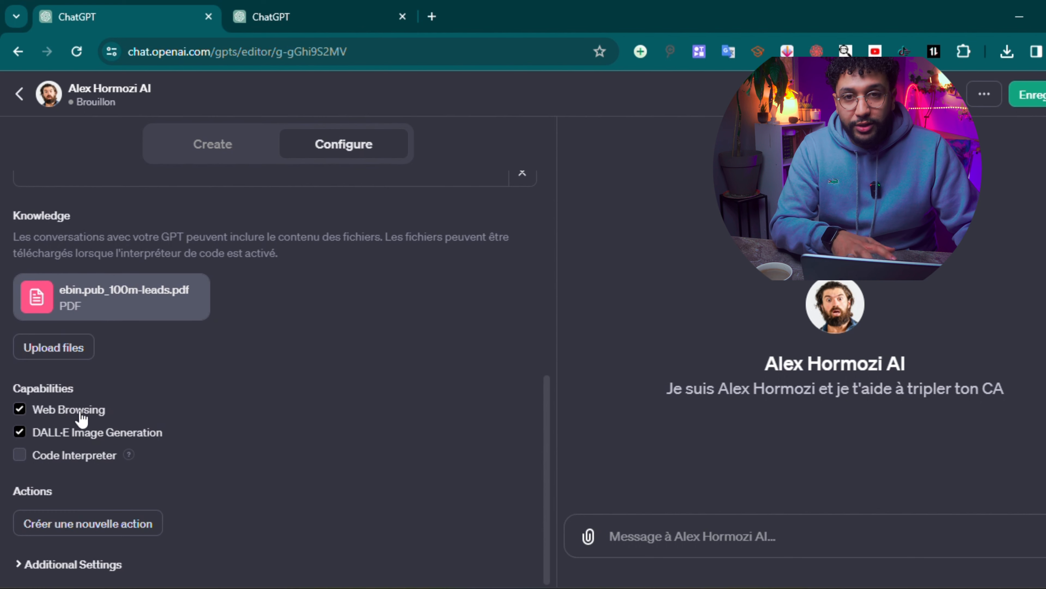
pyautogui.moveTo(76, 389); pyautogui.dragTo(22, 389)
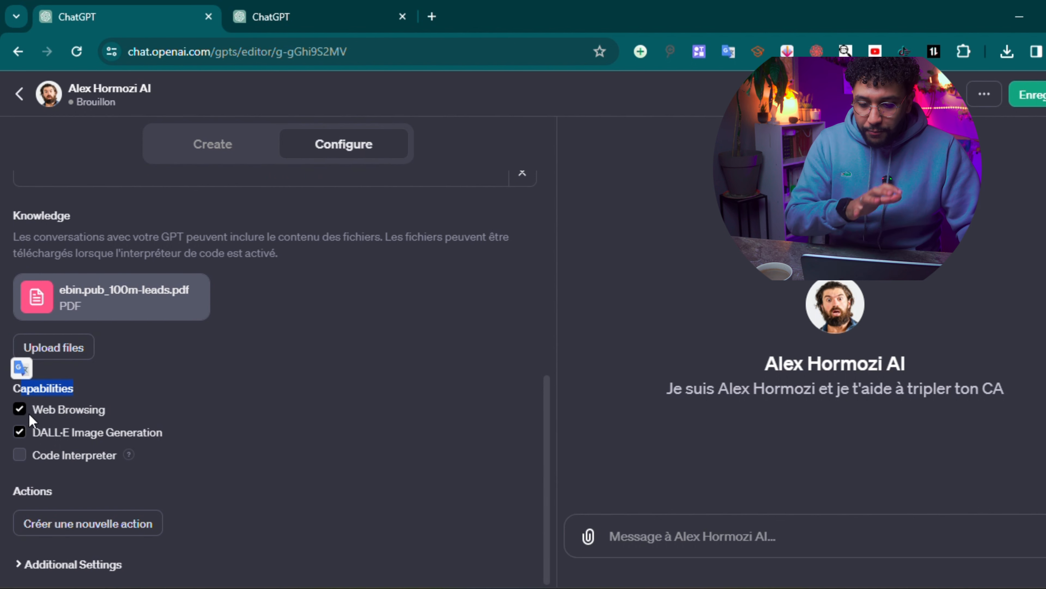
pyautogui.click(19, 431)
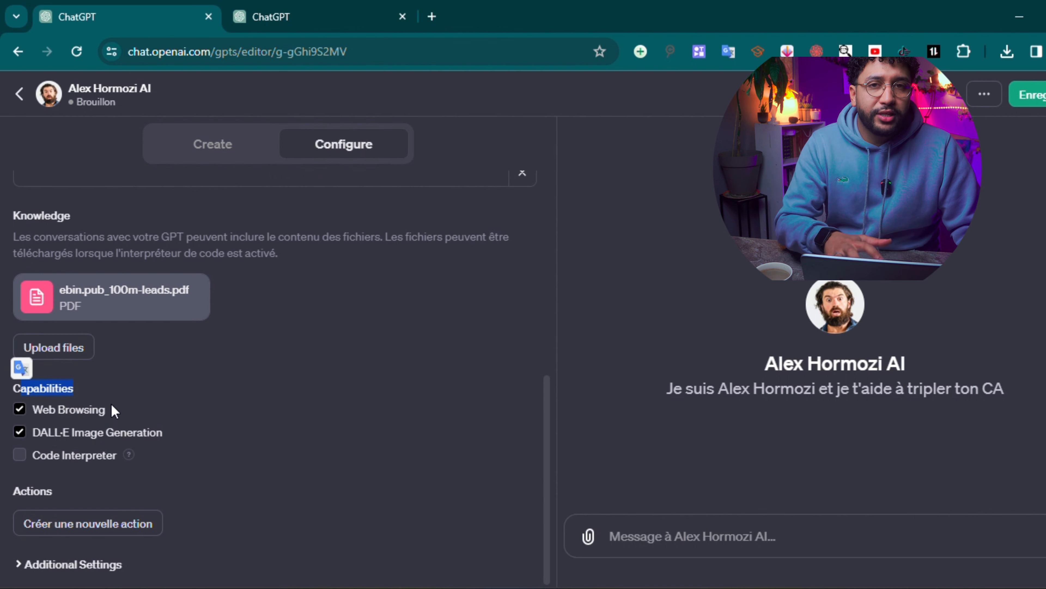
pyautogui.moveTo(111, 403); pyautogui.dragTo(31, 406)
pyautogui.click(17, 410)
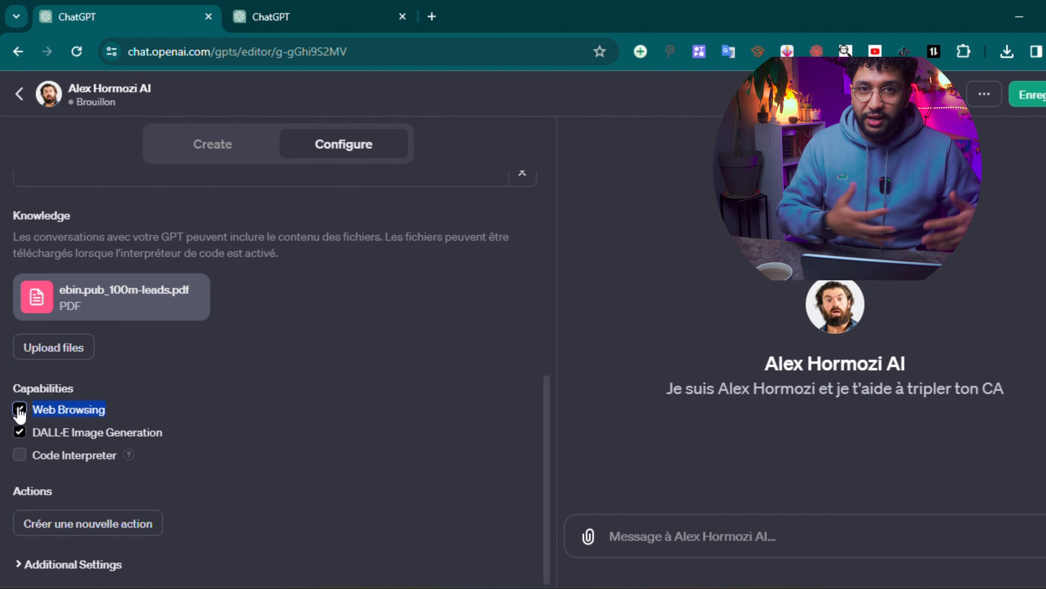
pyautogui.click(17, 411)
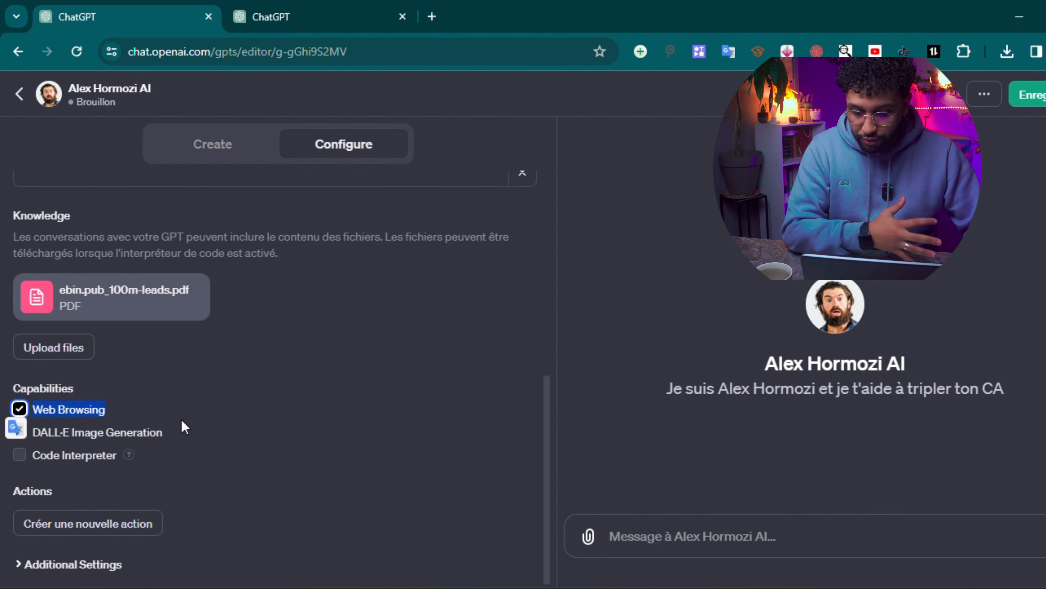
# - Disable the GPT's DALL·E Image Generation capability and review the Code Interpreter option
pyautogui.moveTo(174, 439); pyautogui.dragTo(19, 436)
pyautogui.click(126, 467)
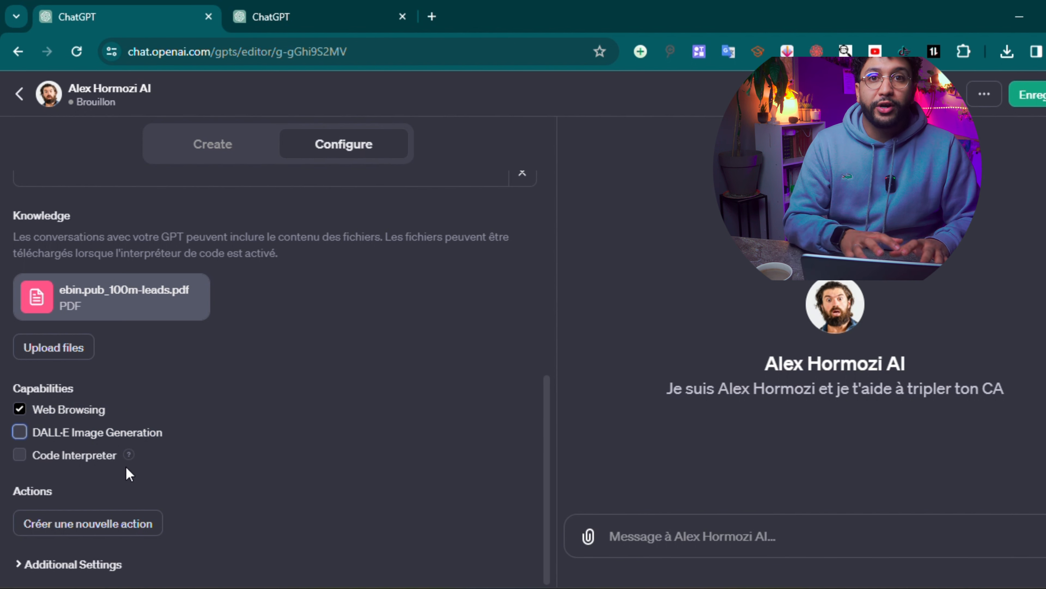
pyautogui.moveTo(148, 457); pyautogui.dragTo(124, 466)
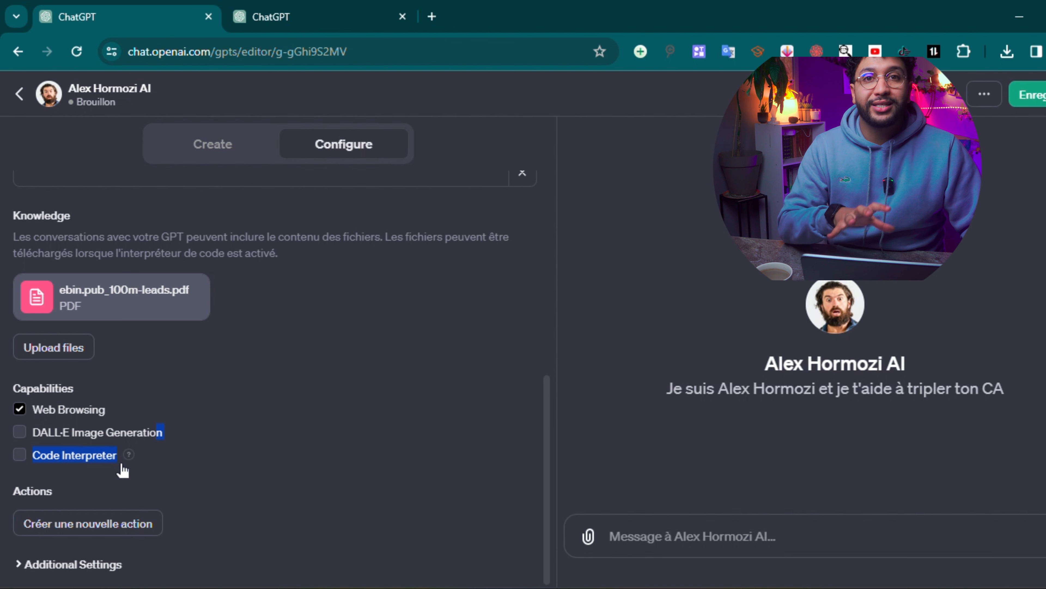
pyautogui.click(277, 450)
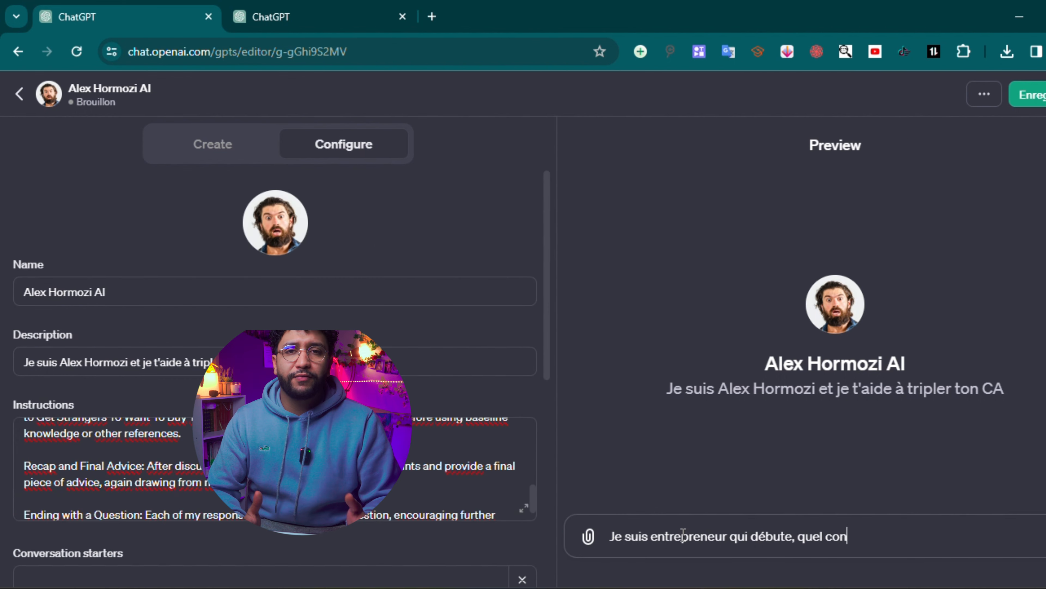
# - Ask the GPT in the preview chat "Je suis entrepreneur qui débute, quel conseil pourrais tu me donner ?"
pyautogui.write('seil pourrais tu me donner ?')
pyautogui.press('Return')
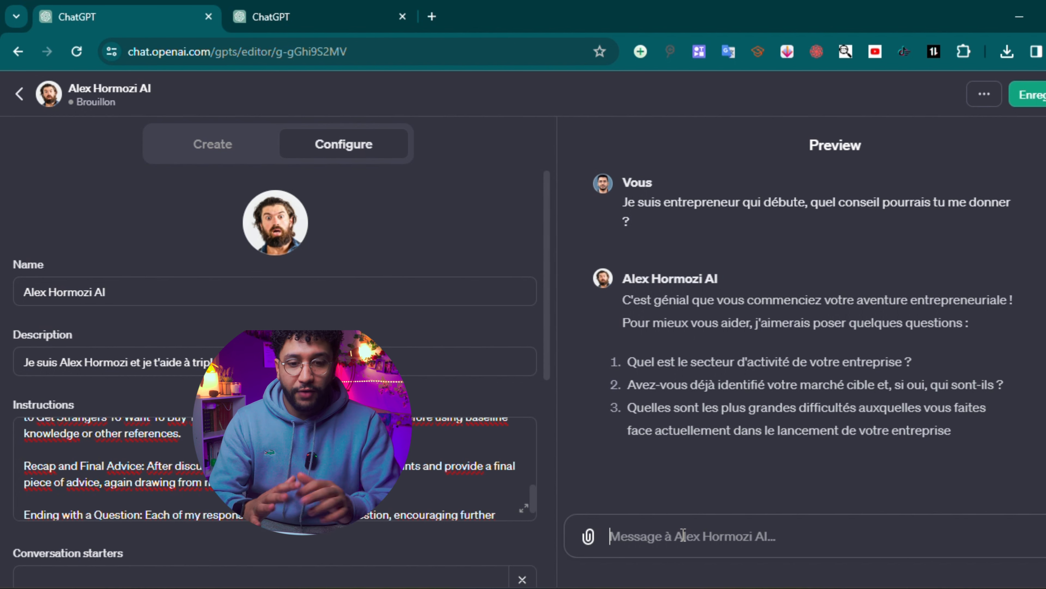
pyautogui.write('donne moi')
pyautogui.press('BackSpace')
pyautogui.press('BackSpace')
pyautogui.press('BackSpace')
pyautogui.press('BackSpace')
pyautogui.press('BackSpace')
pyautogui.press('BackSpace')
pyautogui.press('BackSpace')
pyautogui.press('BackSpace')
pyautogui.press('BackSpace')
# - Answer the GPT's three questions in the preview chat with "1. Infoprenariat 2. no 3. trouver des clients"
pyautogui.write('1. Infoprenariat 2.')
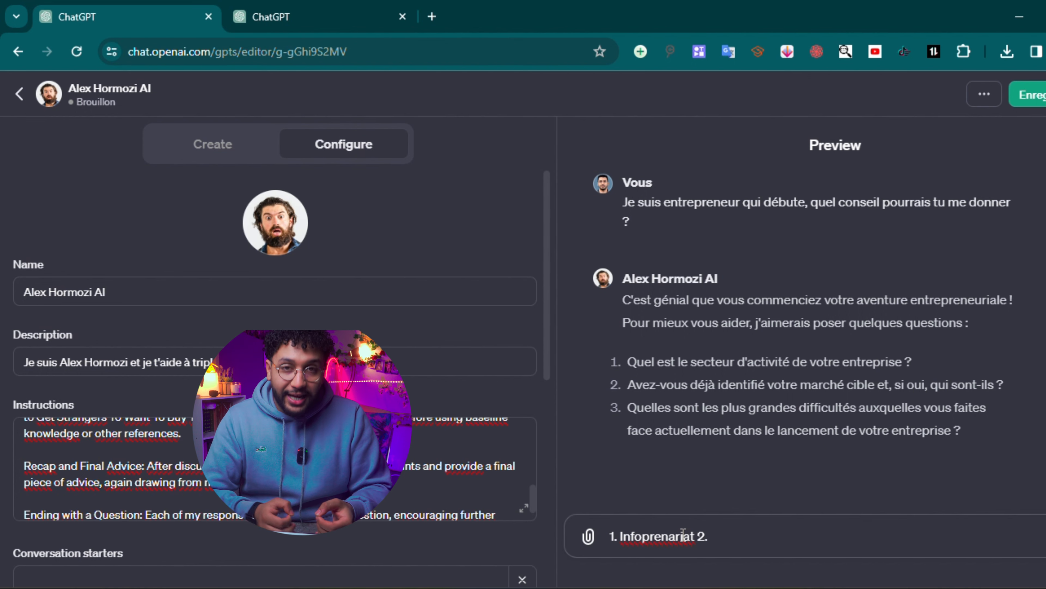
pyautogui.write(' non')
pyautogui.press('BackSpace')
pyautogui.write('3. trouver des clients')
pyautogui.press('Return')
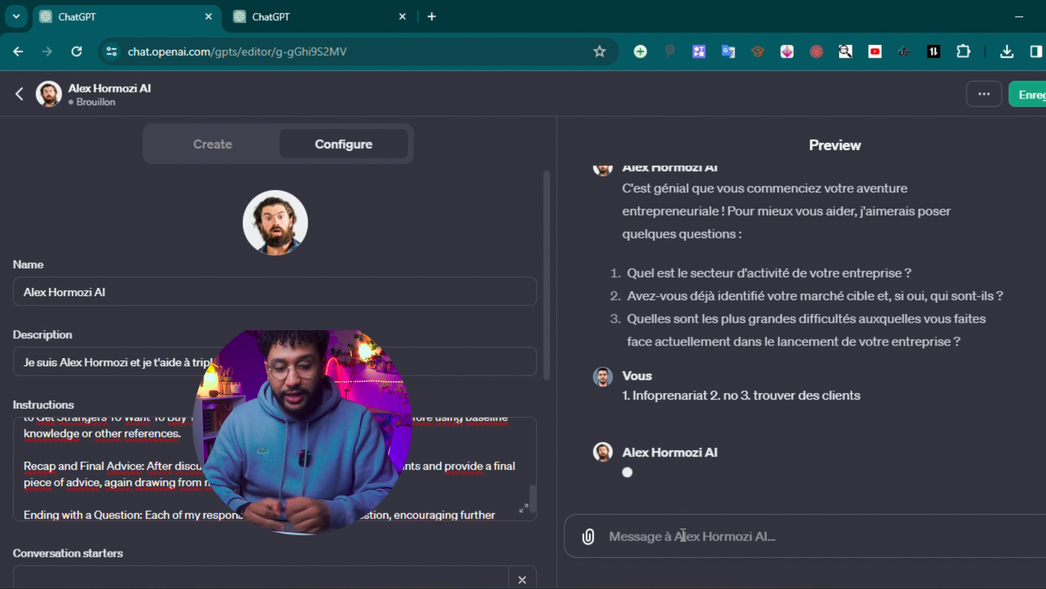